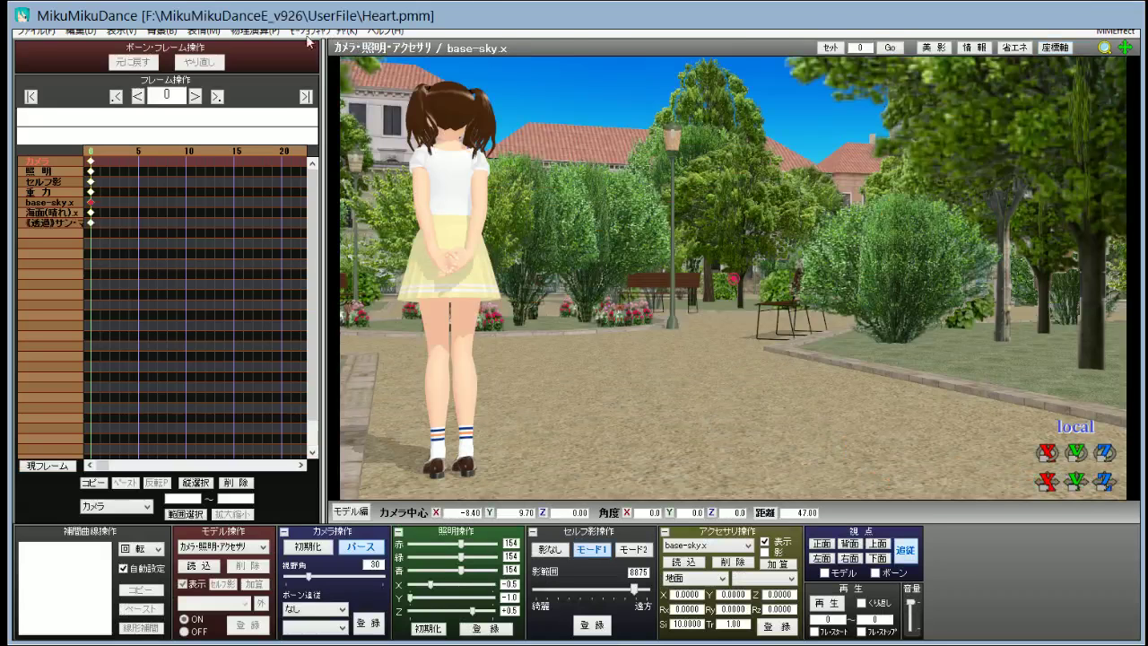
Step: Lower the playback volume, then play the park dance once and stop at the start frame
{"action": "left_click_drag", "start_coordinate": [915, 607], "coordinate": [912, 622]}
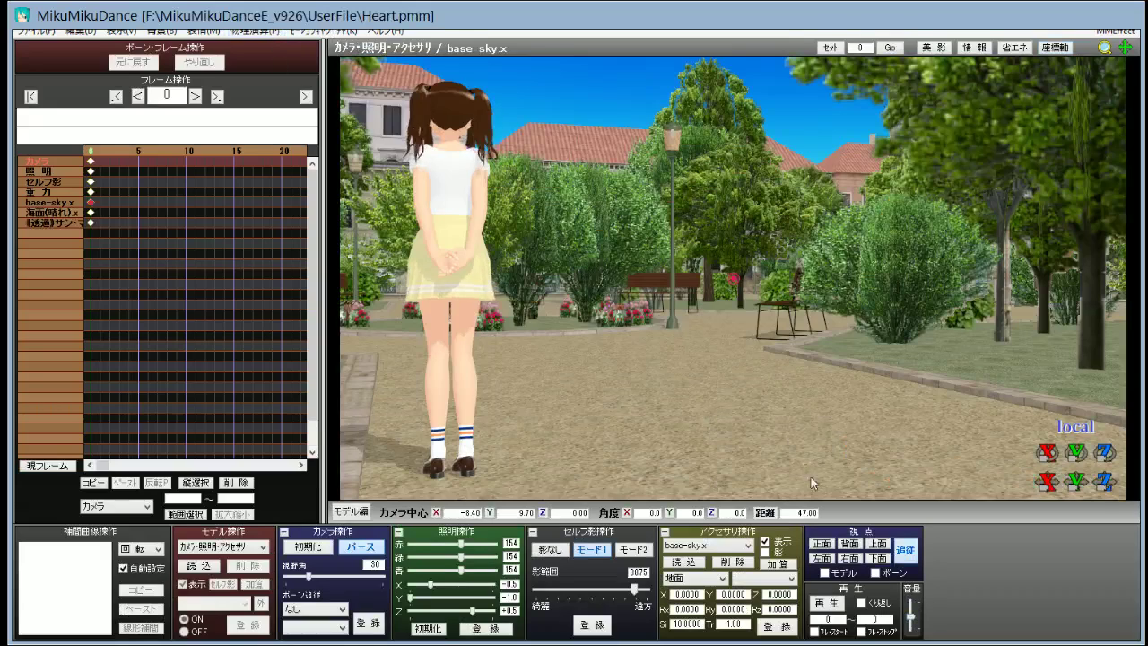
{"action": "left_click", "coordinate": [825, 603]}
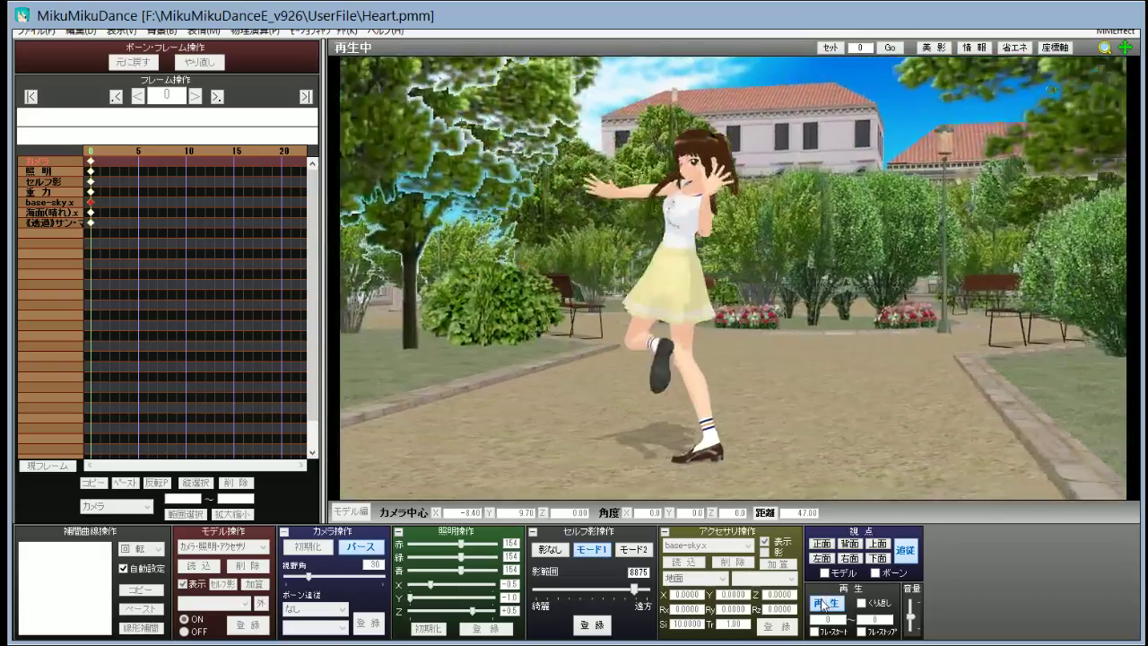
{"action": "left_click", "coordinate": [825, 599]}
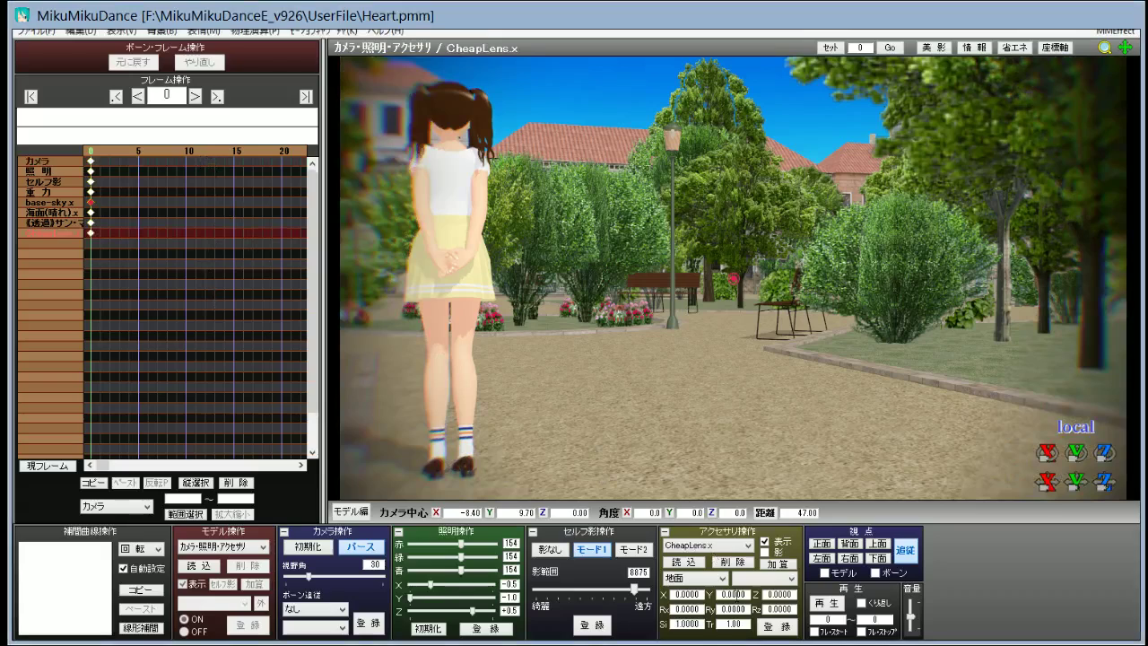
Step: Register CheapLens Tr at 0.5, then 0.30, and toggle its display off and on to compare
{"action": "double_click", "coordinate": [731, 623]}
{"action": "type", "text": "0.5"}
{"action": "left_click", "coordinate": [769, 627]}
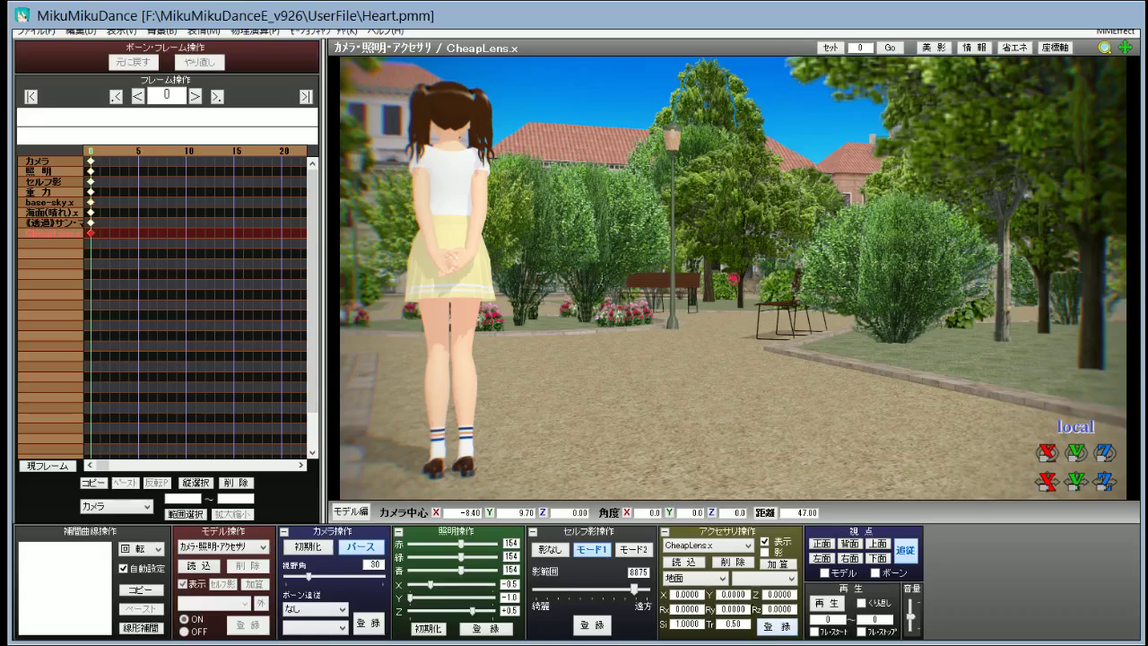
{"action": "double_click", "coordinate": [737, 623]}
{"action": "type", "text": "0.30"}
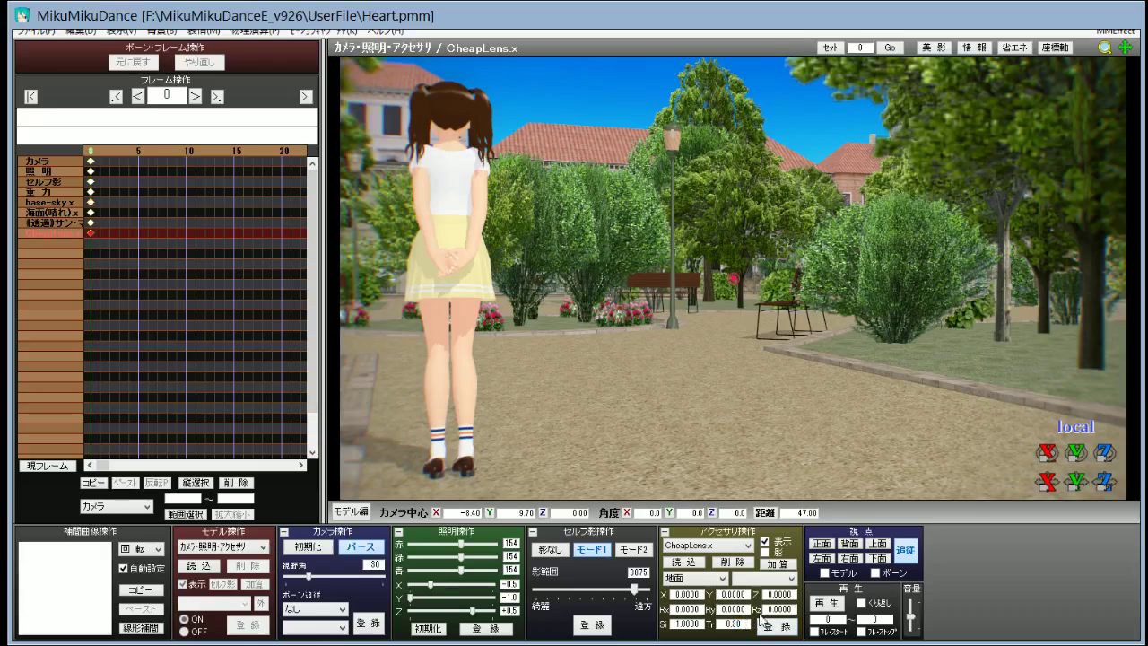
{"action": "left_click", "coordinate": [776, 627]}
{"action": "left_click", "coordinate": [765, 542]}
{"action": "left_click", "coordinate": [765, 542]}
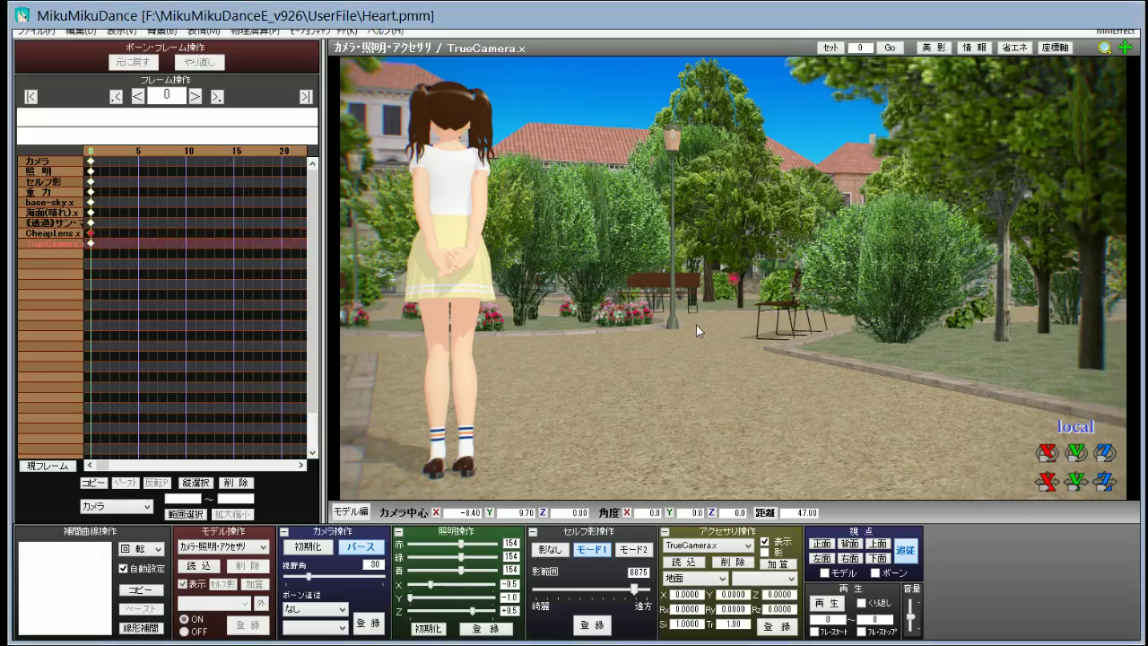
Step: Orbit the park view and register the TrueCamera Tr value of 0.20
{"action": "right_click_drag", "start_coordinate": [748, 392], "coordinate": [730, 260]}
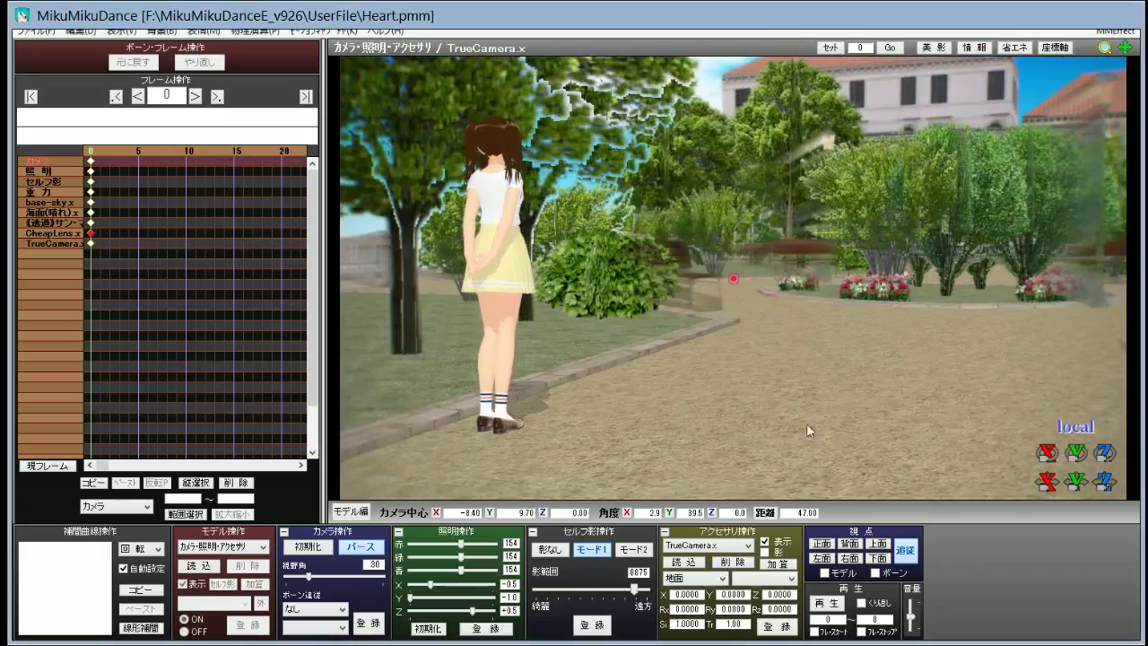
{"action": "double_click", "coordinate": [733, 623]}
{"action": "type", "text": "0.2"}
{"action": "key", "text": "Return"}
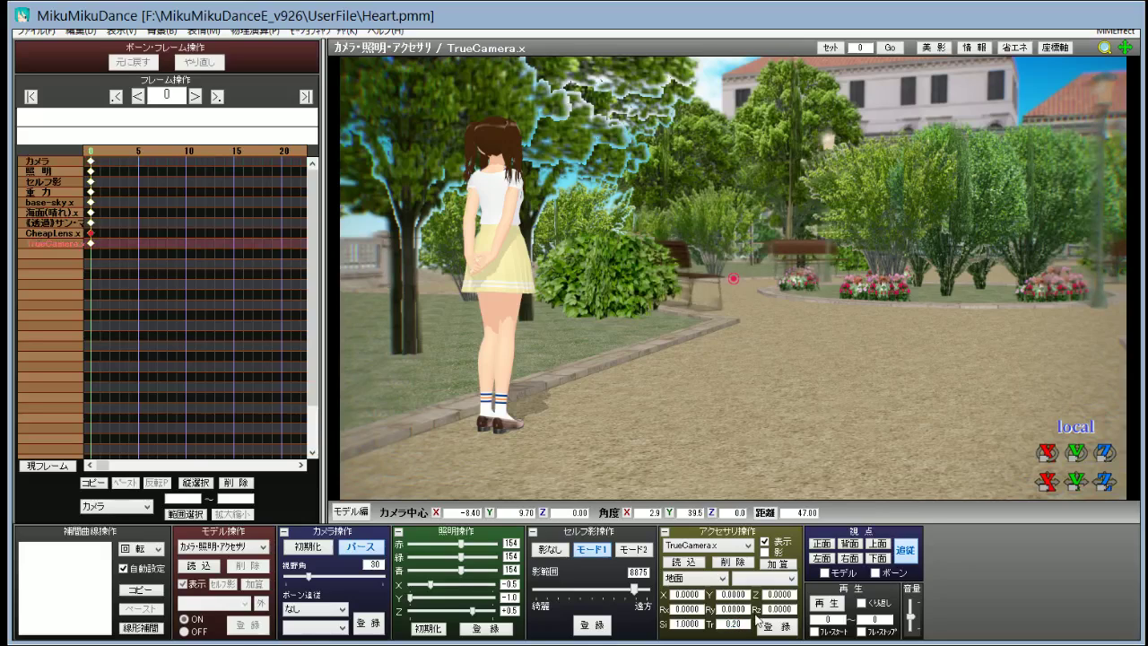
{"action": "left_click", "coordinate": [780, 624]}
Step: Orbit back toward the rear view and preview the dance with TrueCamera, then stop
{"action": "right_click_drag", "start_coordinate": [760, 421], "coordinate": [773, 393]}
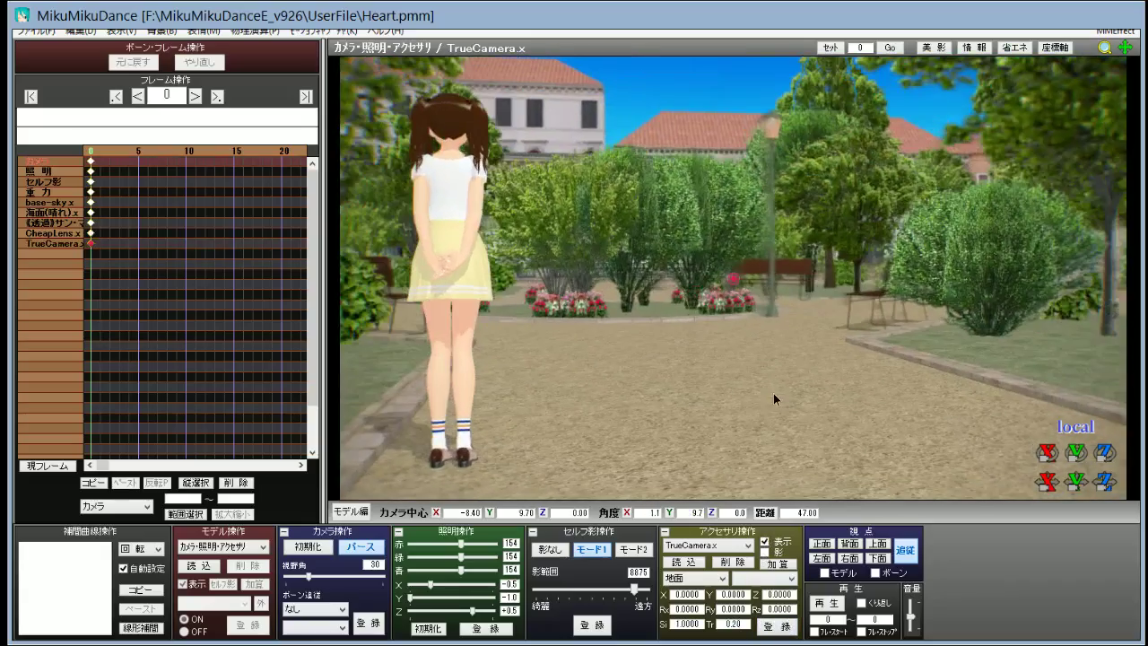
{"action": "left_click", "coordinate": [833, 603]}
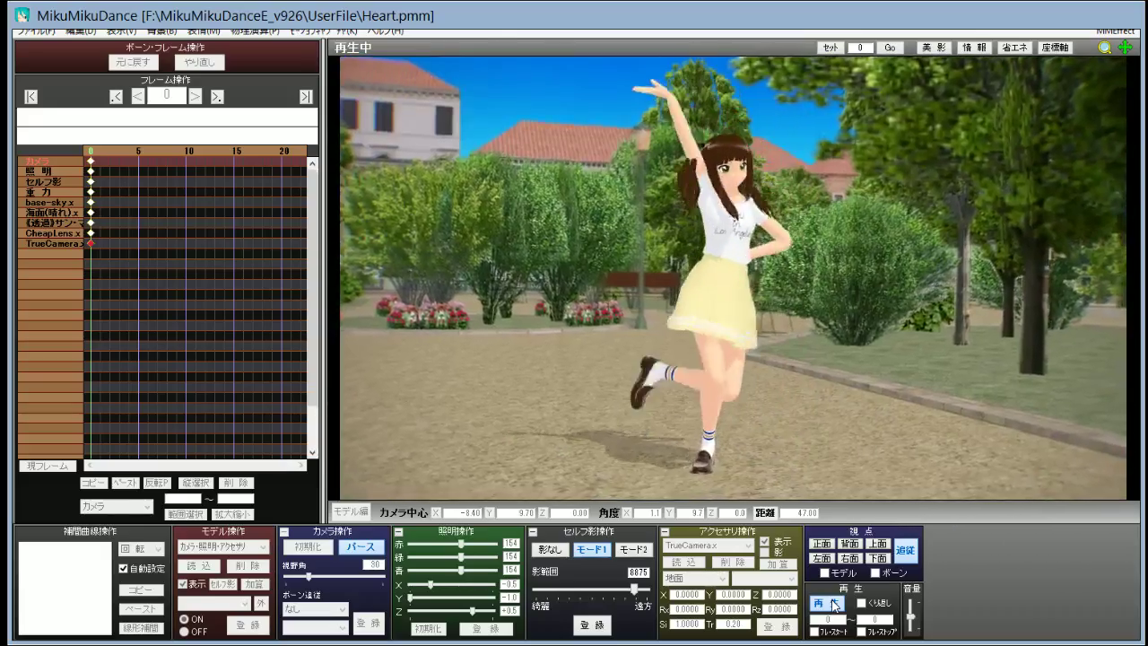
{"action": "left_click", "coordinate": [833, 603]}
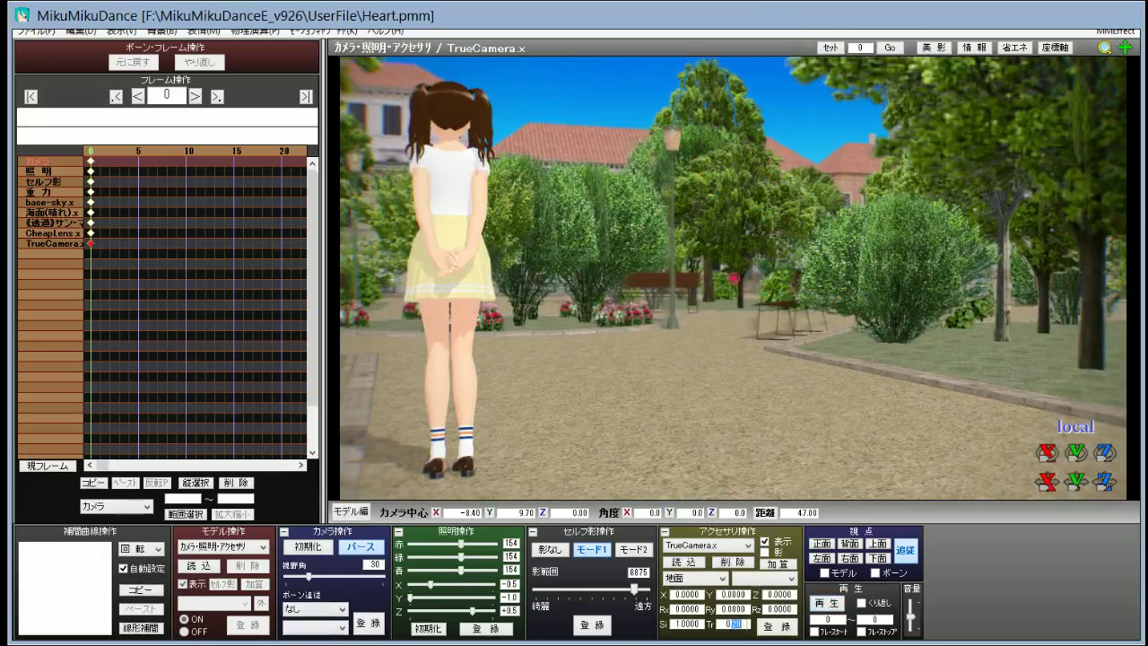
Step: Commit the TrueCamera Tr value with Enter
{"action": "key", "text": "Return"}
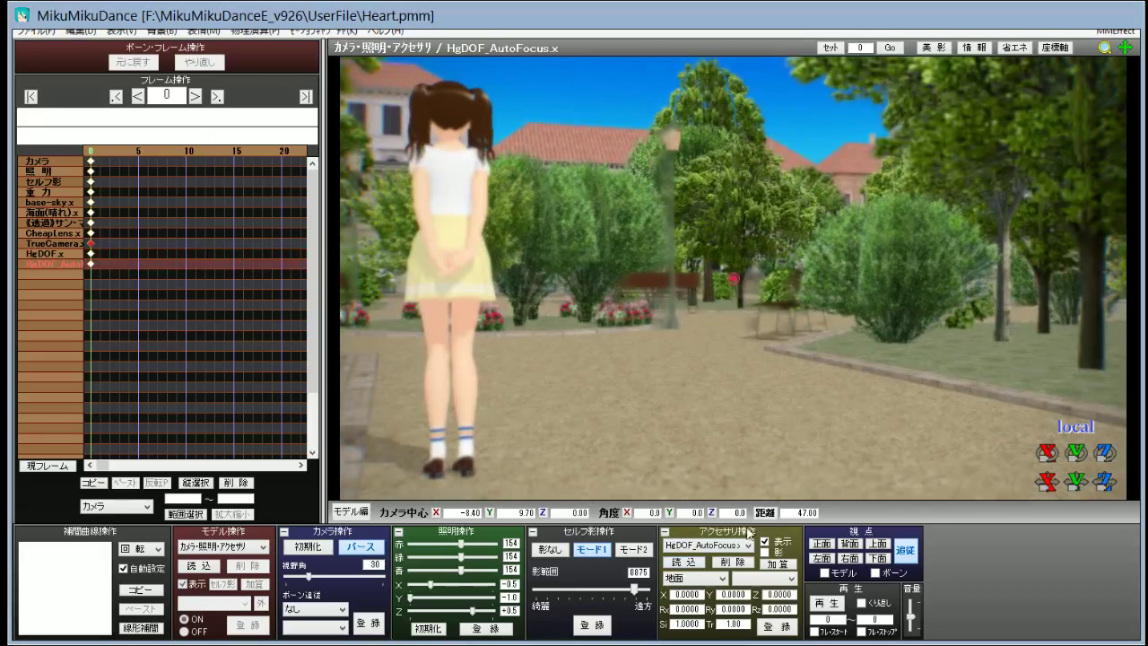
Step: Delete HgDOF_AutoFocus and enter a Tr of 0.50 for HgDOF
{"action": "left_click", "coordinate": [732, 562]}
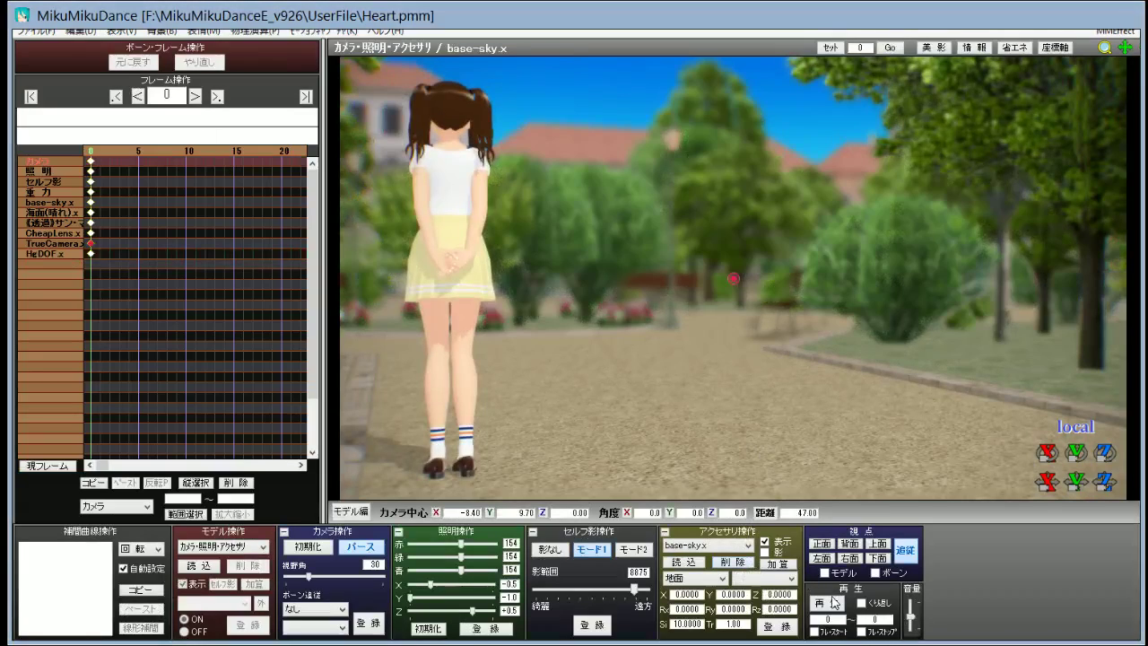
{"action": "double_click", "coordinate": [730, 623]}
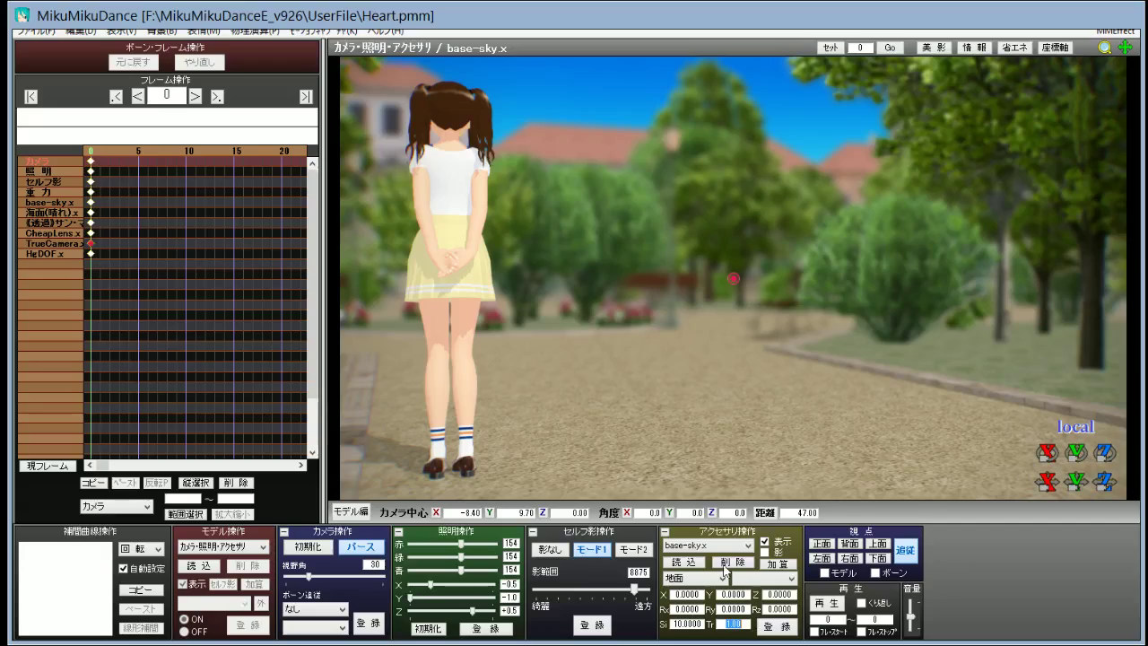
{"action": "scroll", "coordinate": [723, 549], "scroll_direction": "down", "scroll_amount": 5}
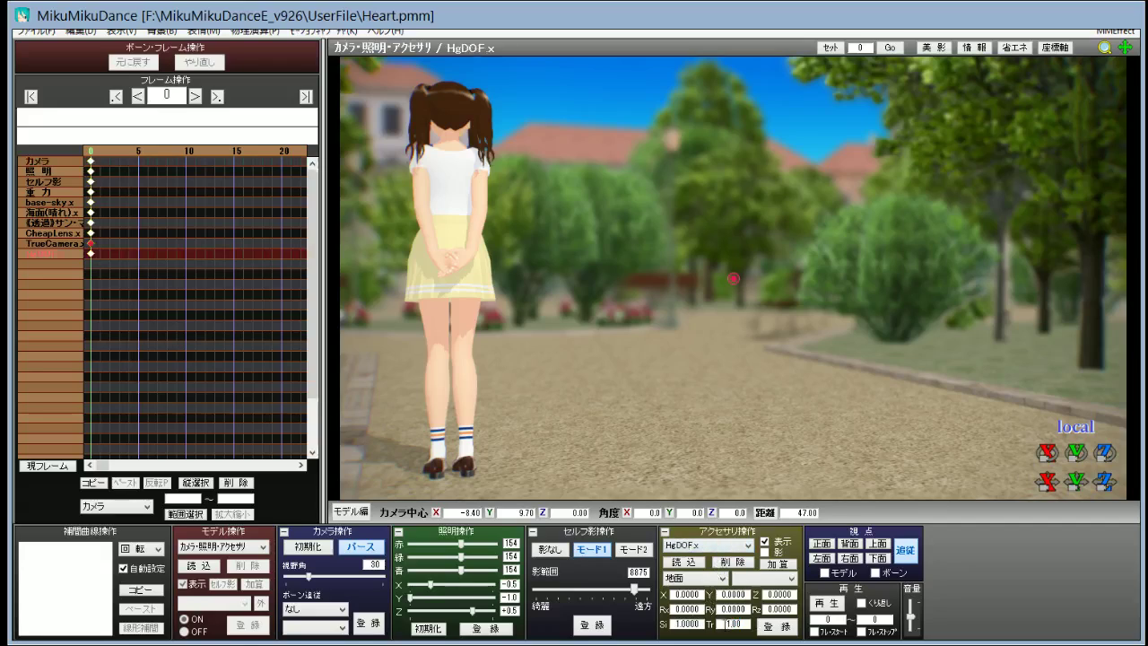
{"action": "double_click", "coordinate": [731, 623]}
{"action": "type", "text": "0.50"}
Step: Set HgDOF Si to 0.3, register it, and preview the blurred dance
{"action": "double_click", "coordinate": [682, 623]}
{"action": "type", "text": "5"}
{"action": "key", "text": "BackSpace"}
{"action": "type", "text": "3"}
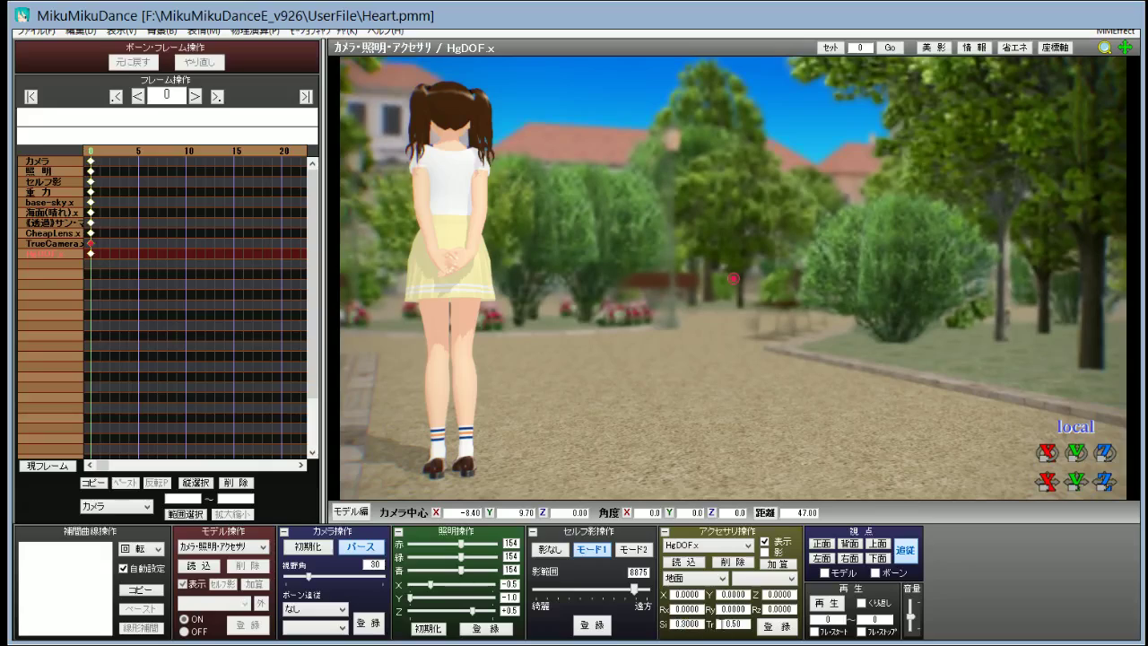
{"action": "left_click", "coordinate": [778, 628]}
{"action": "left_click", "coordinate": [820, 606]}
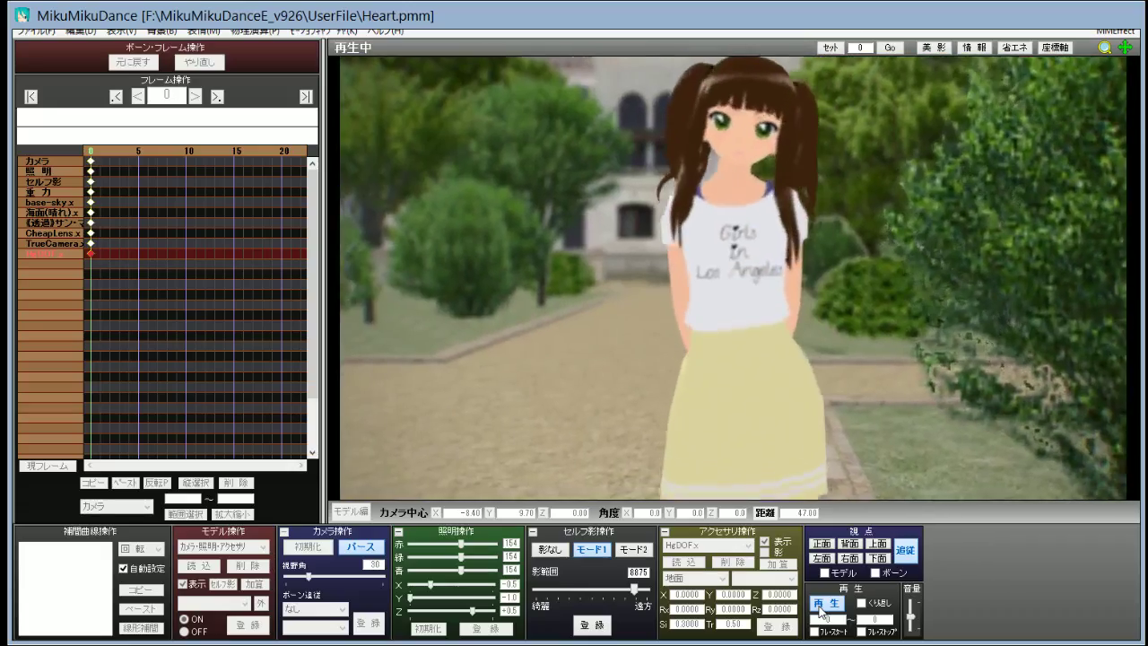
{"action": "left_click", "coordinate": [820, 606]}
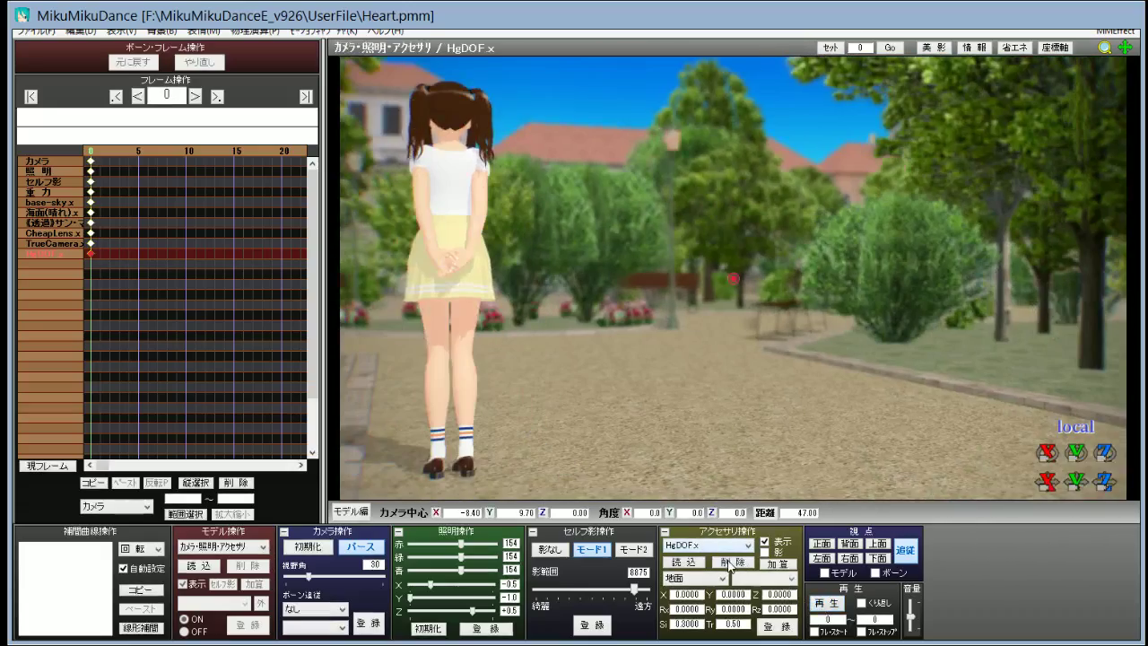
Step: Delete HgDOF, bring the camera closer with model following (追従) on, and play the dance
{"action": "left_click", "coordinate": [731, 561]}
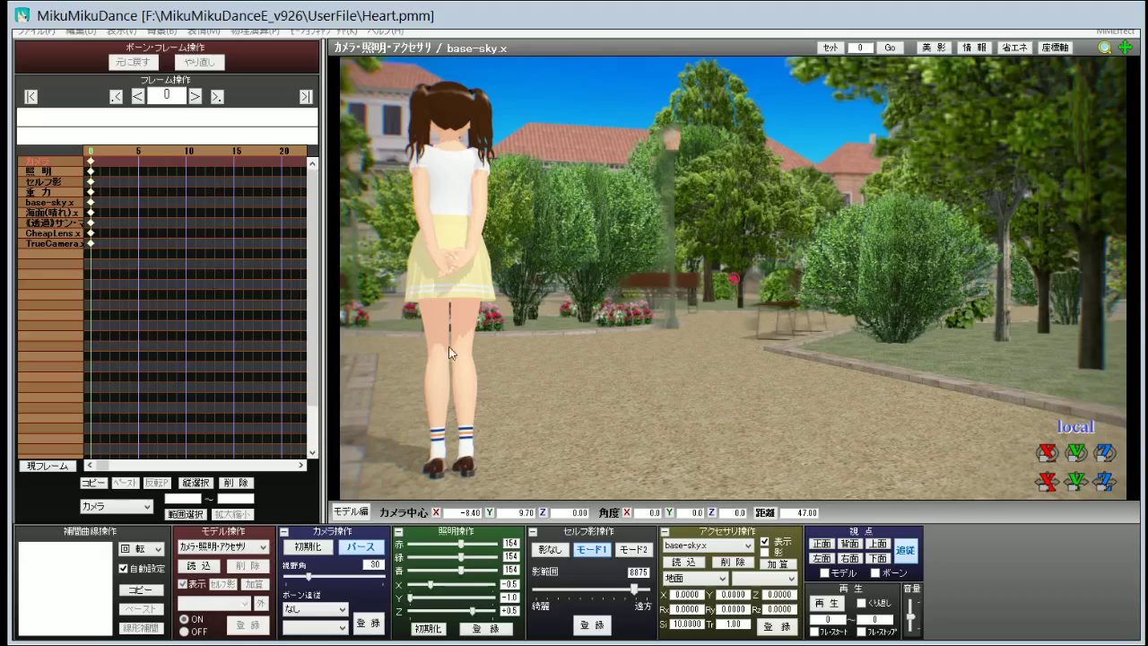
{"action": "right_click_drag", "start_coordinate": [543, 343], "coordinate": [574, 348]}
{"action": "scroll", "coordinate": [616, 346], "scroll_direction": "up", "scroll_amount": 5}
{"action": "left_click", "coordinate": [905, 551]}
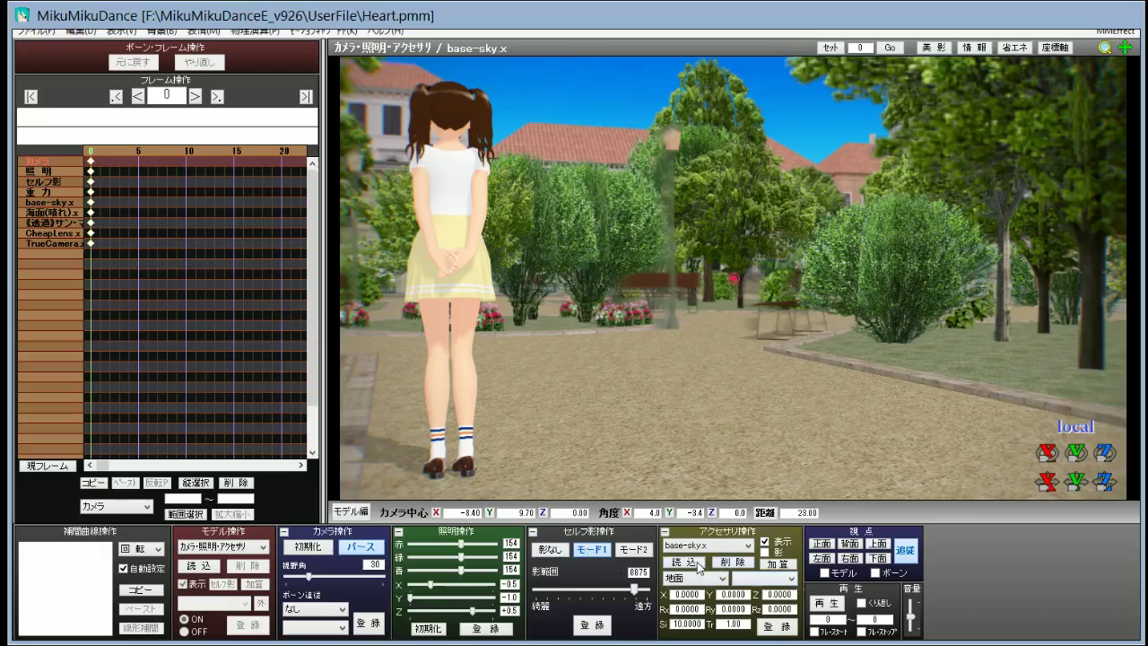
{"action": "left_click", "coordinate": [833, 601]}
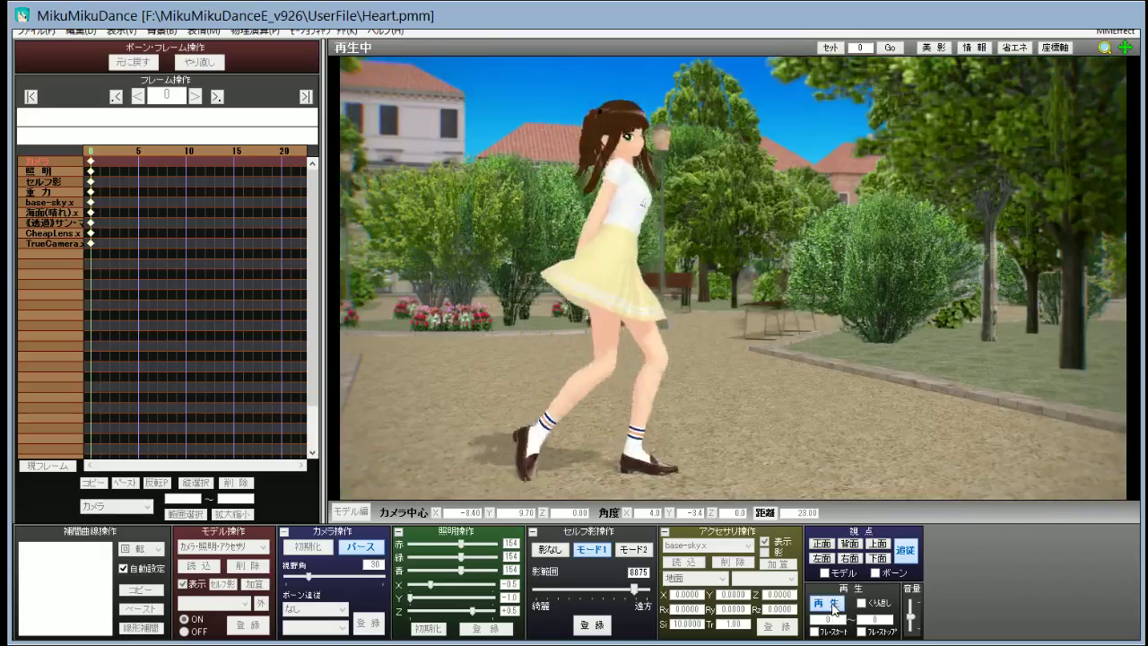
Step: Stop the dance preview and return to frame 0
{"action": "left_click", "coordinate": [832, 604]}
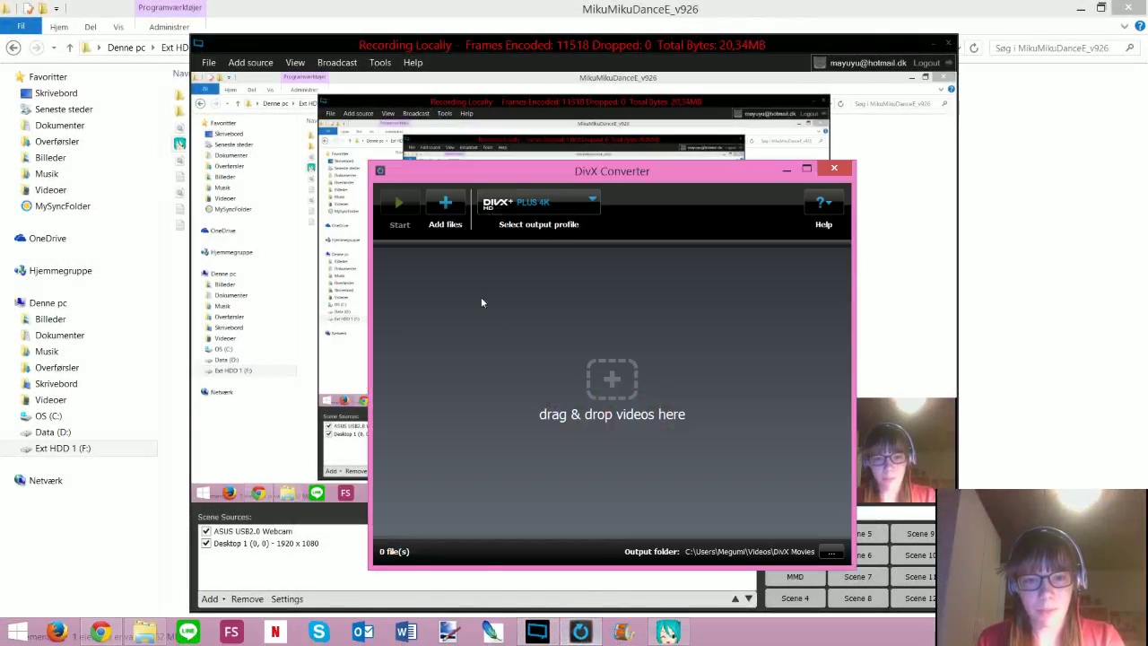
Step: Browse the Videoer folder and add gurls.mp4 to the DivX Converter queue
{"action": "left_click", "coordinate": [448, 212]}
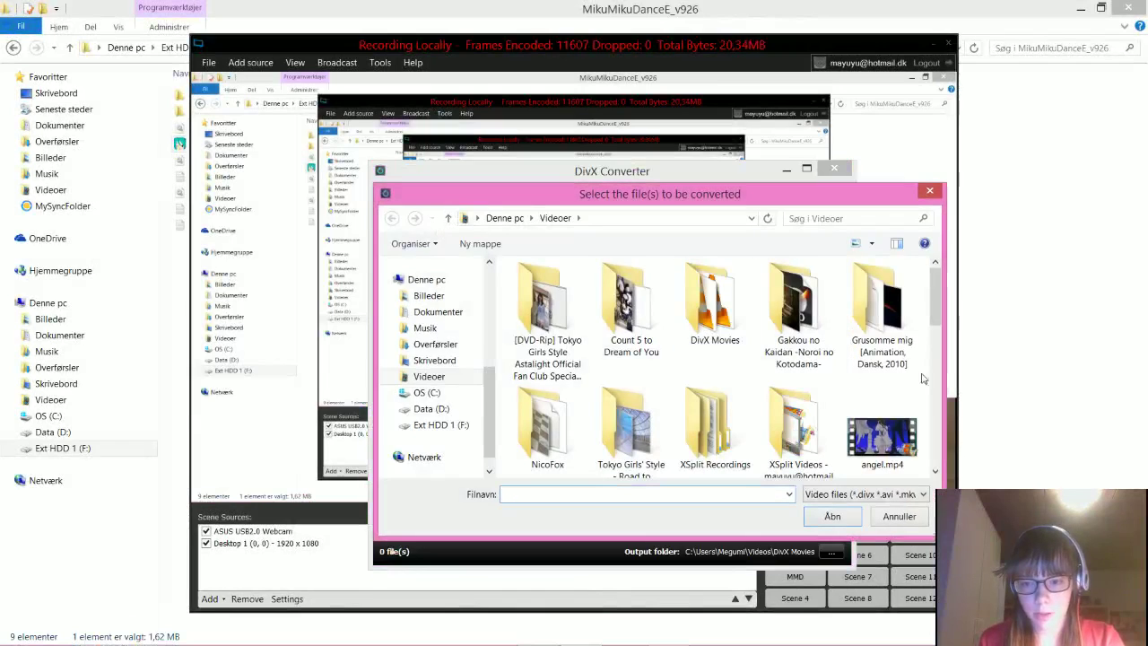
{"action": "left_click_drag", "start_coordinate": [936, 301], "coordinate": [937, 420]}
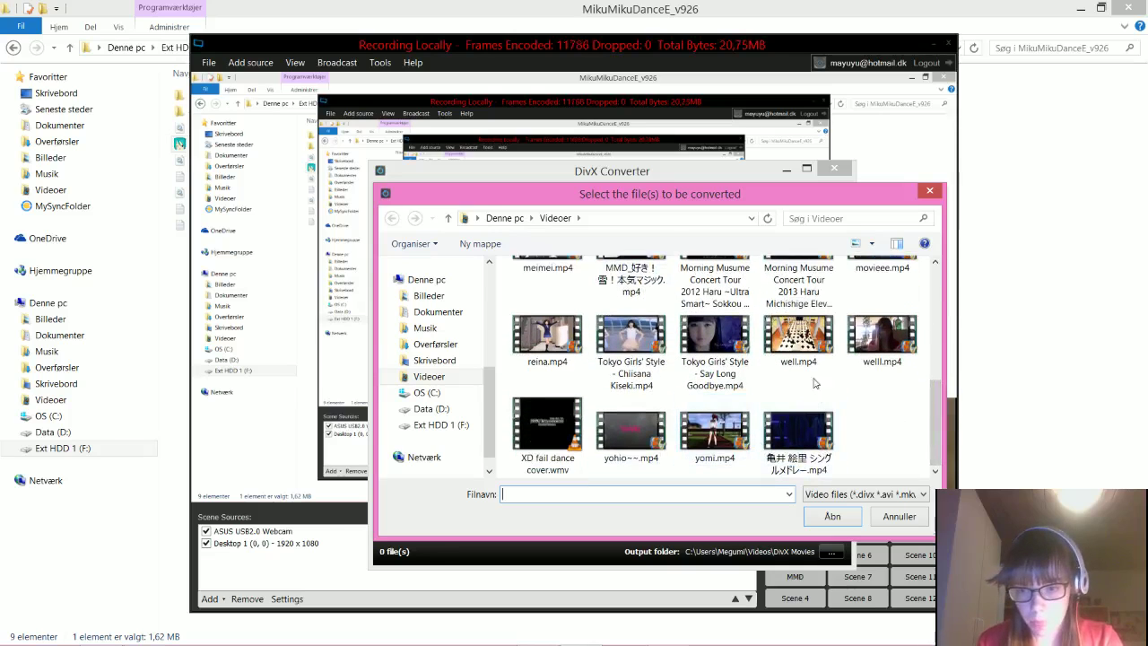
{"action": "left_click_drag", "start_coordinate": [937, 428], "coordinate": [937, 395]}
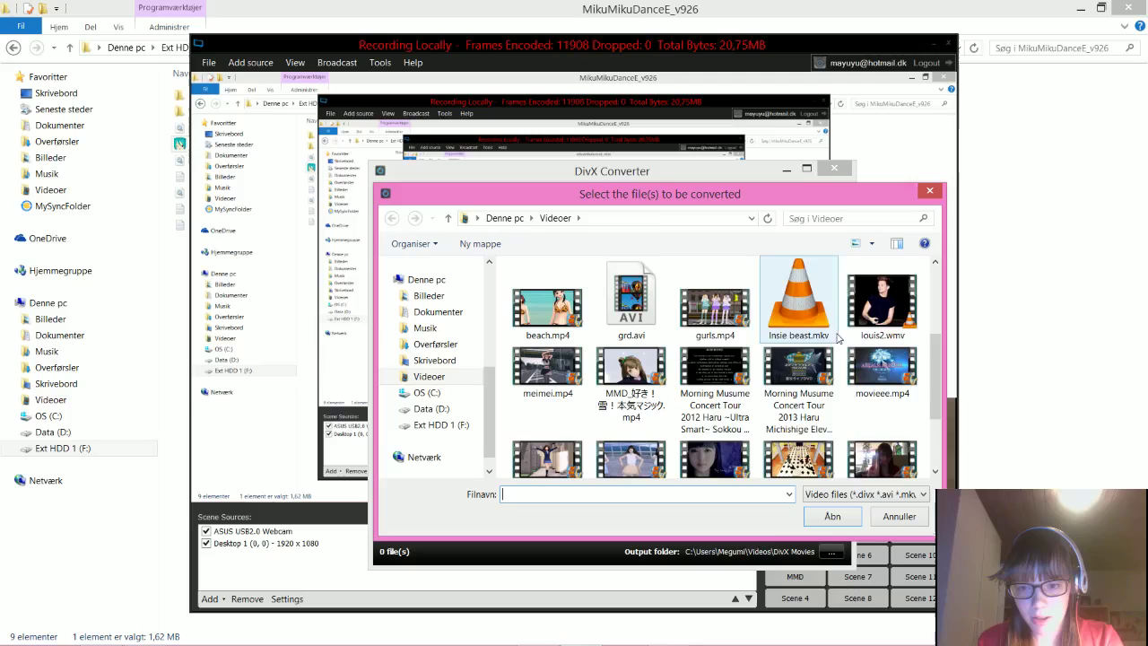
{"action": "double_click", "coordinate": [745, 312]}
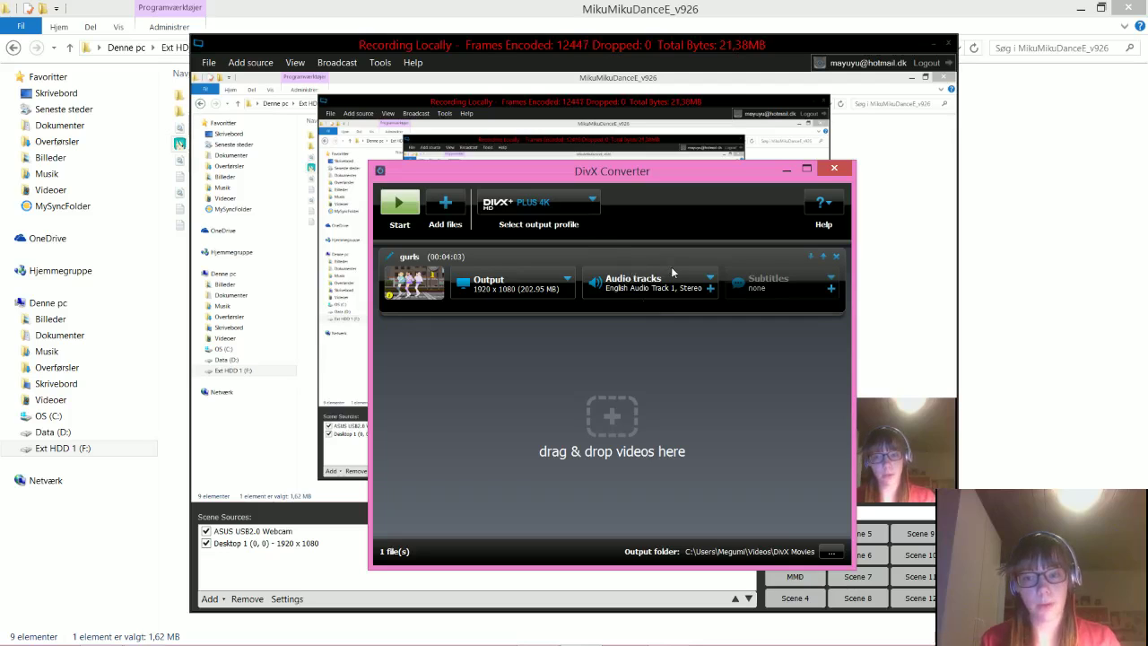
Step: Keep DivX Plus 4K as the output profile and start converting gurls
{"action": "left_click", "coordinate": [580, 206]}
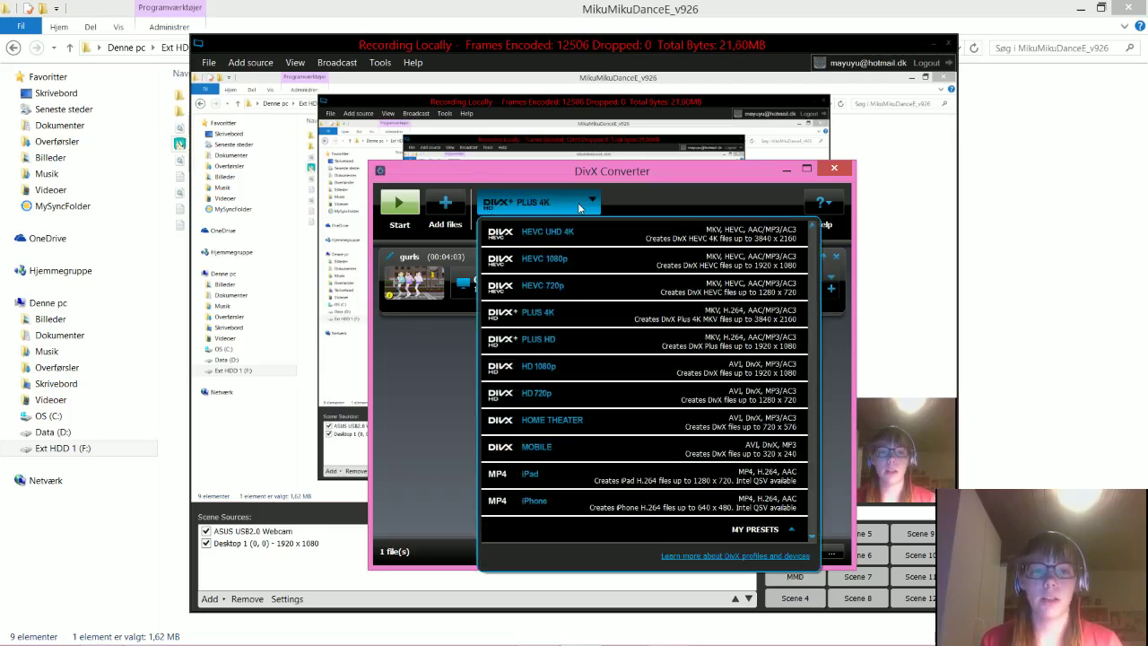
{"action": "left_click", "coordinate": [578, 313]}
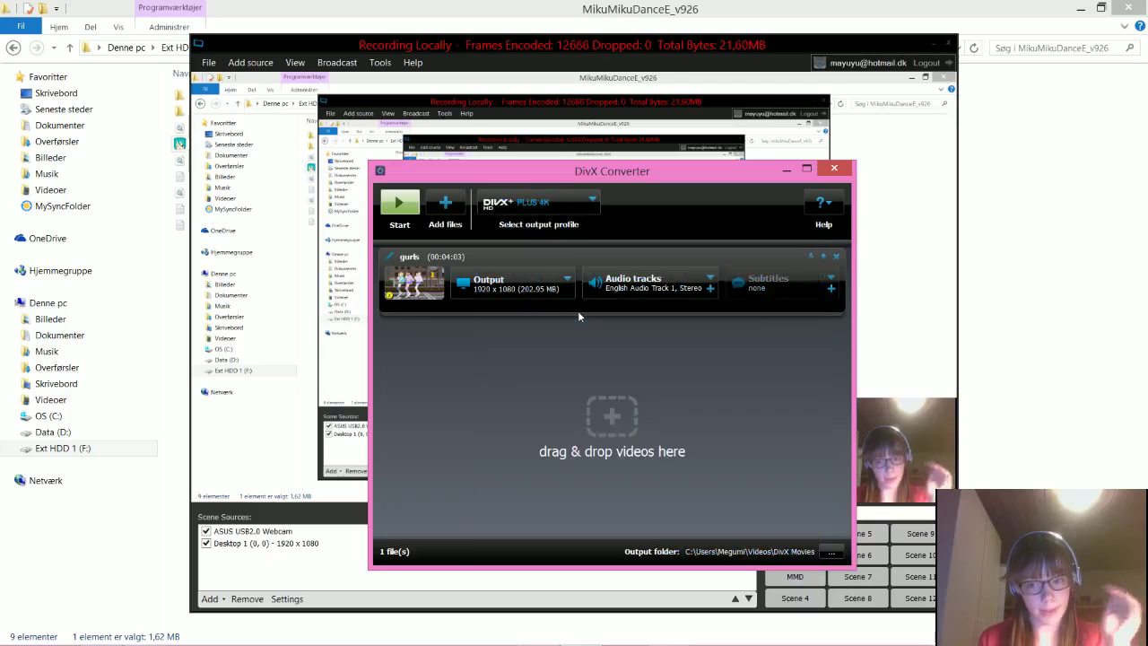
{"action": "left_click", "coordinate": [400, 207]}
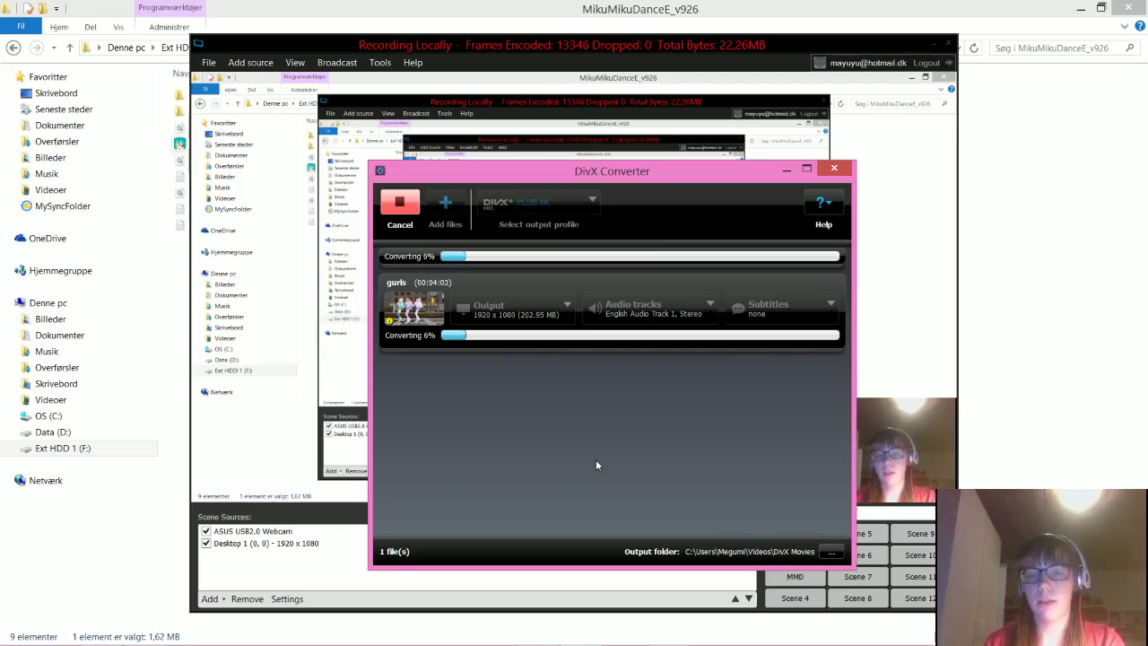
Step: Cancel the running gurls conversion and remove it from the list
{"action": "mouse_move", "coordinate": [668, 634]}
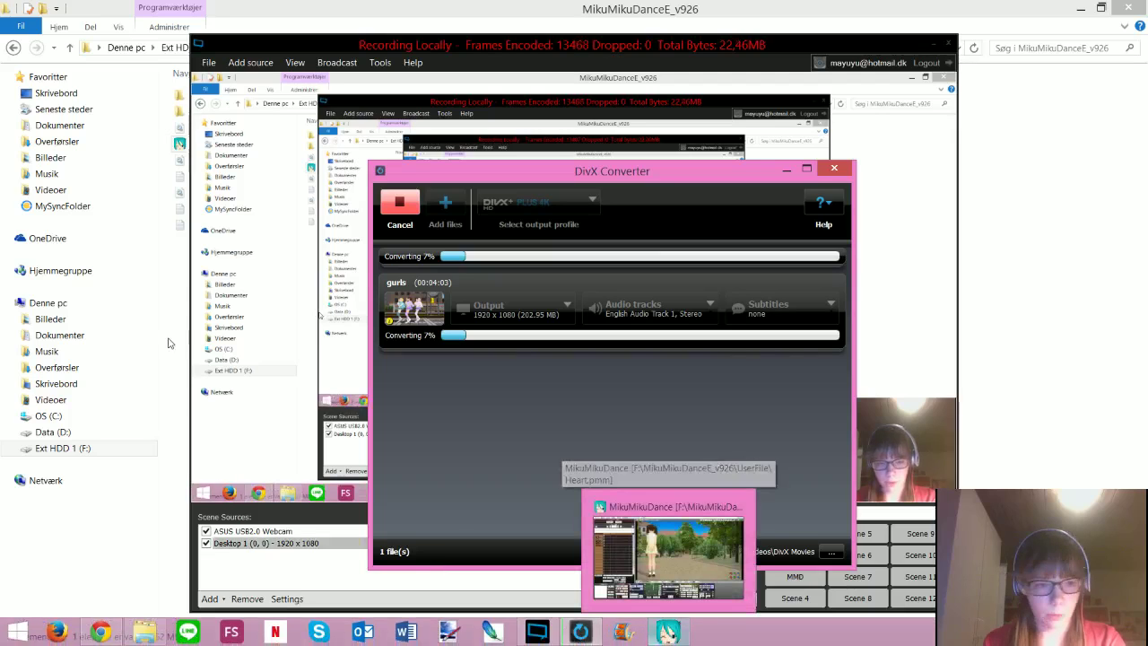
{"action": "left_click", "coordinate": [53, 432]}
{"action": "left_click", "coordinate": [399, 207]}
{"action": "left_click", "coordinate": [835, 257]}
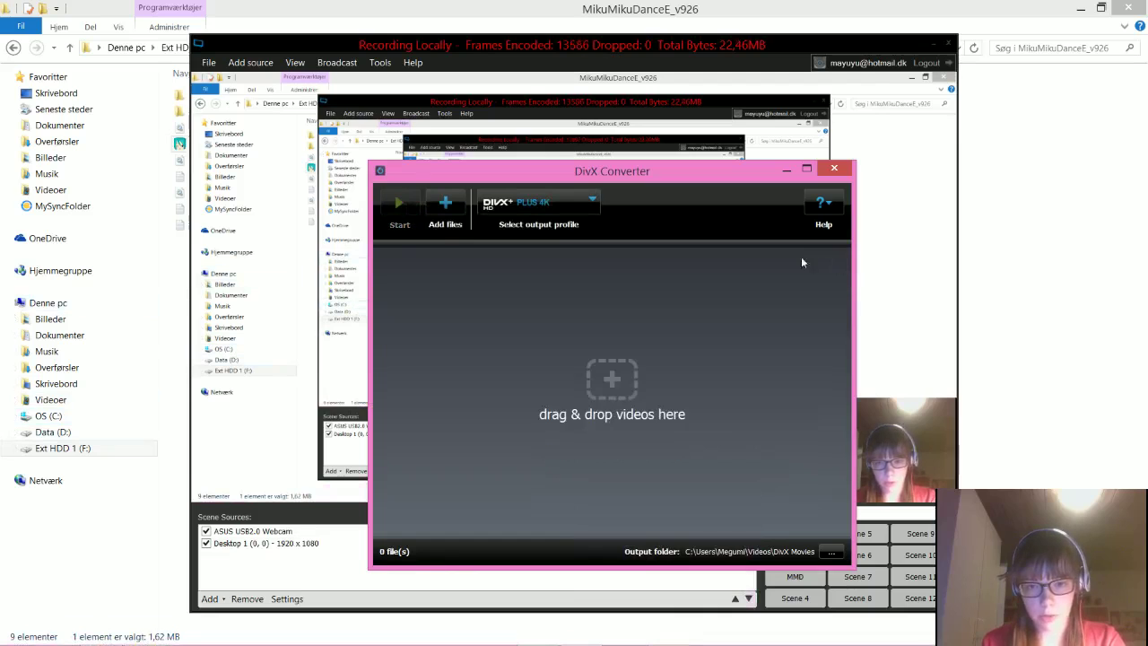
Step: Add grd.avi from the Videoer folder to the DivX Converter queue
{"action": "left_click", "coordinate": [445, 205]}
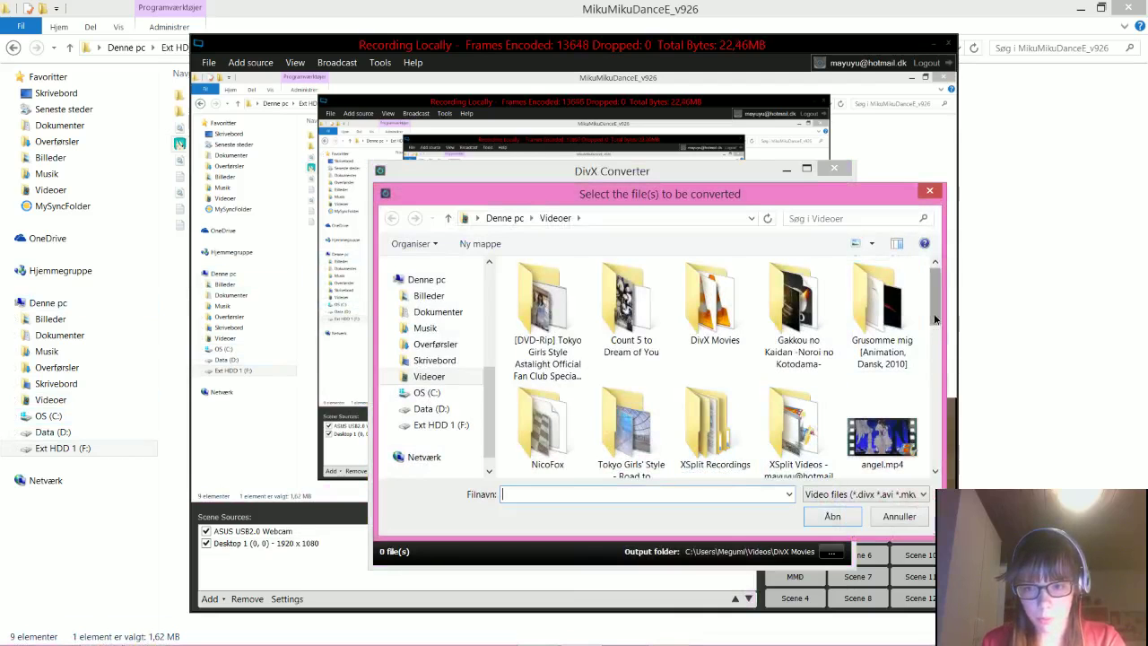
{"action": "scroll", "coordinate": [933, 330], "scroll_direction": "down", "scroll_amount": 3}
{"action": "double_click", "coordinate": [627, 390]}
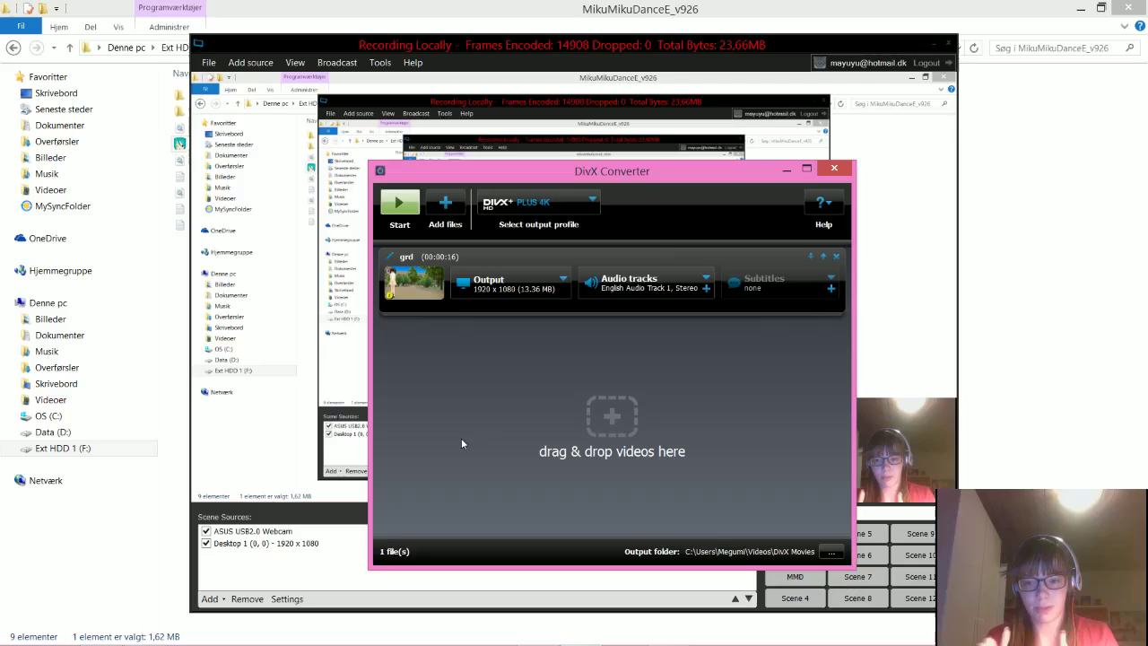
Step: Confirm DivX Plus 4K as the output profile and begin converting grd
{"action": "left_click", "coordinate": [534, 209]}
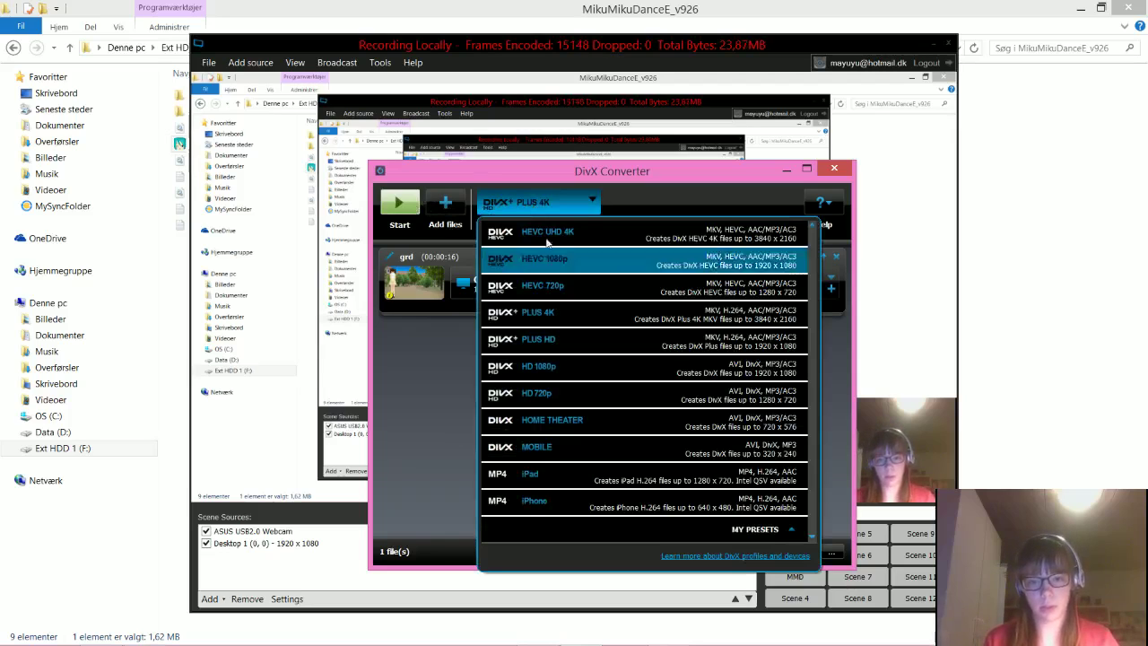
{"action": "left_click", "coordinate": [564, 311]}
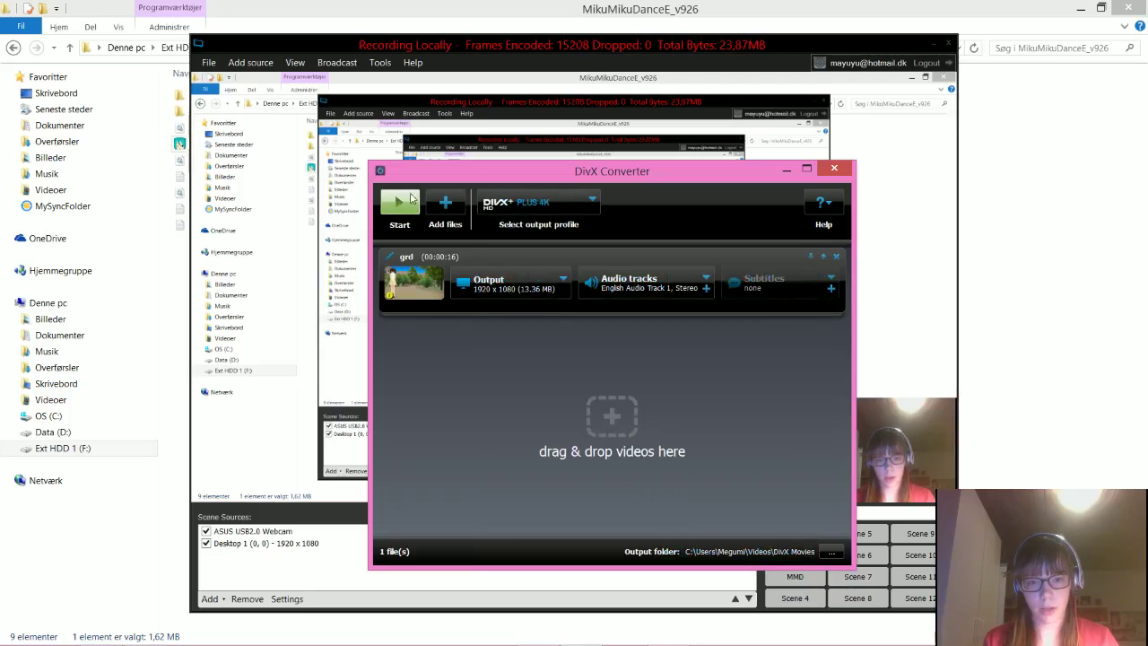
{"action": "left_click", "coordinate": [411, 195]}
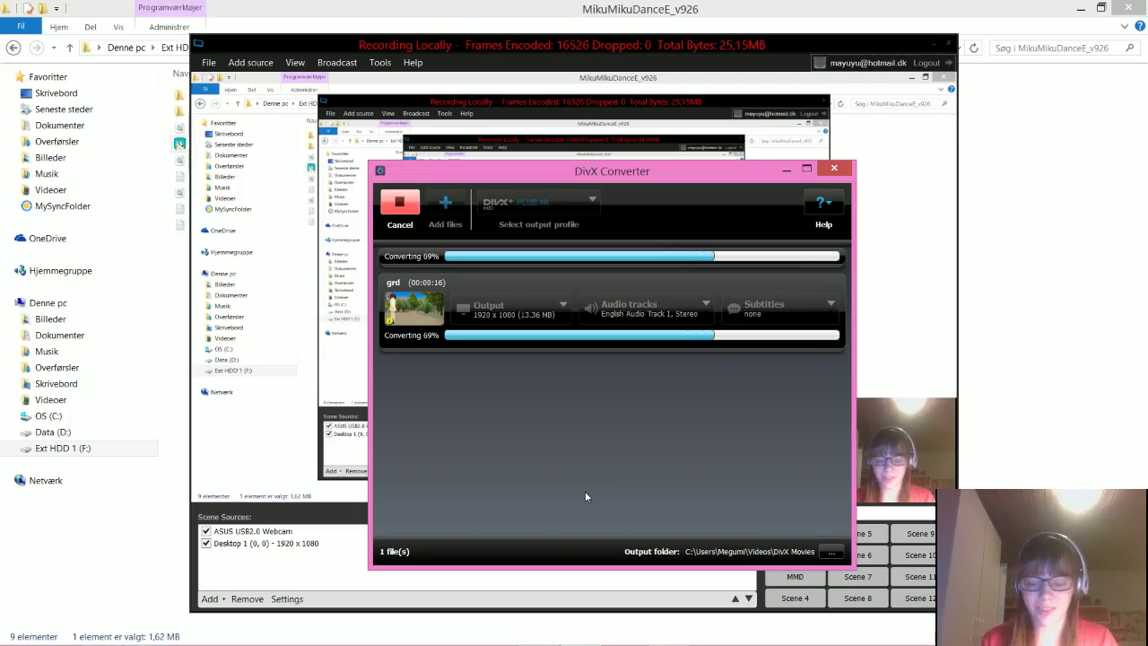
Step: Minimize the screen recorder while grd finishes converting to grd(4).mkv
{"action": "left_click", "coordinate": [932, 45]}
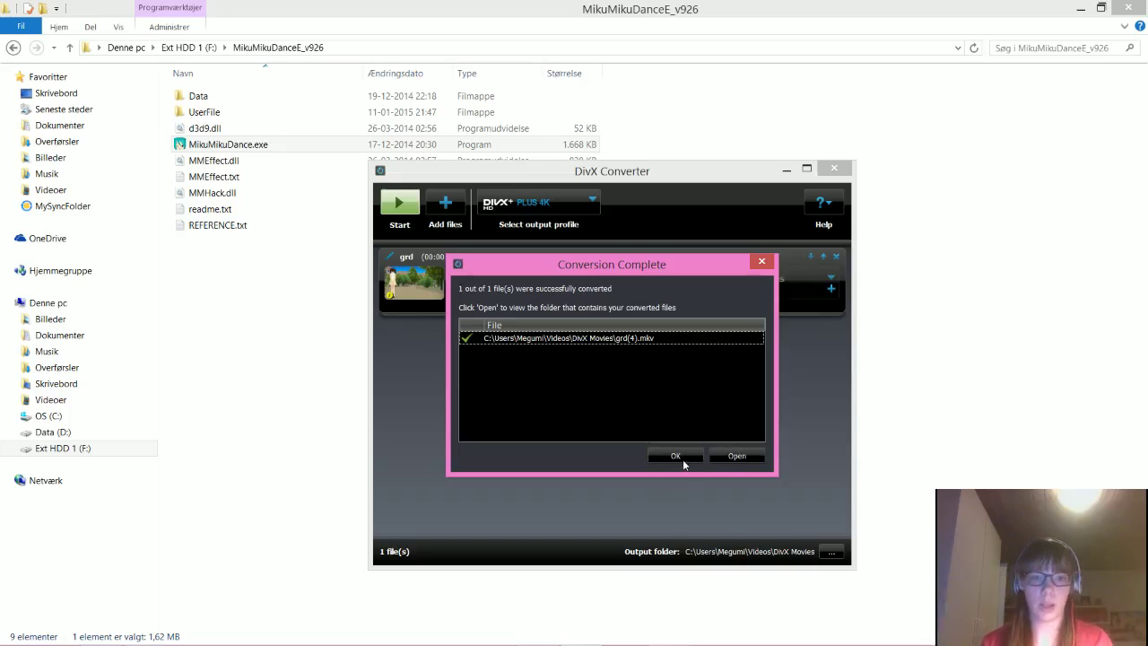
Step: Close DivX Converter and select grd(4).mkv in the Videoer > DivX Movies folder
{"action": "left_click", "coordinate": [697, 456]}
{"action": "left_click", "coordinate": [835, 168]}
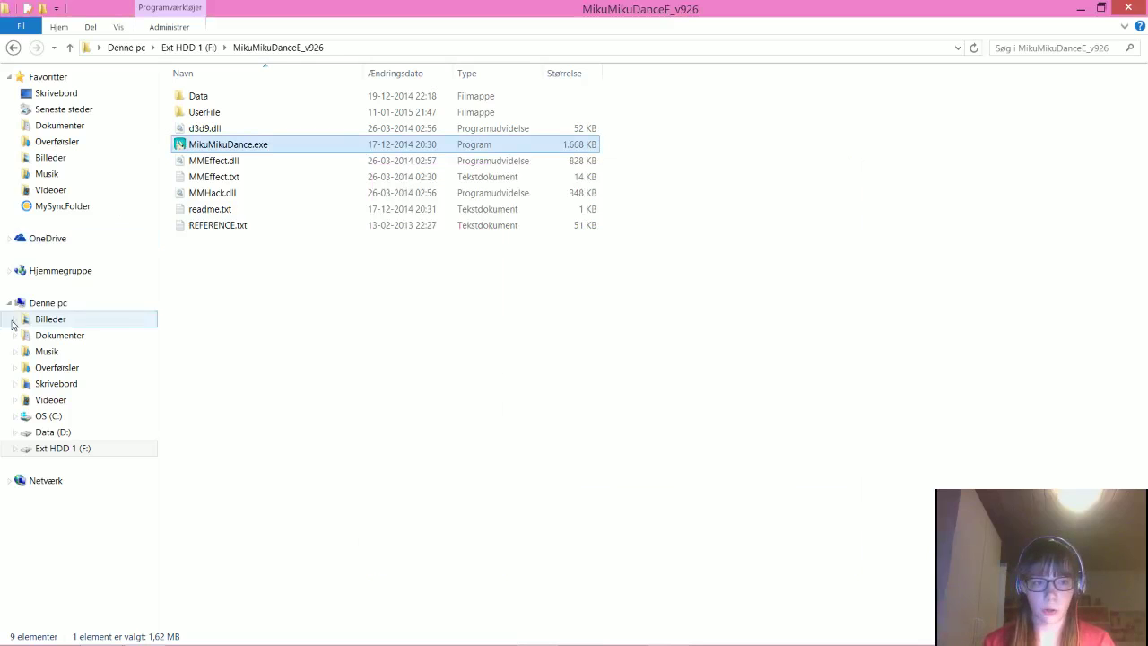
{"action": "left_click", "coordinate": [84, 399]}
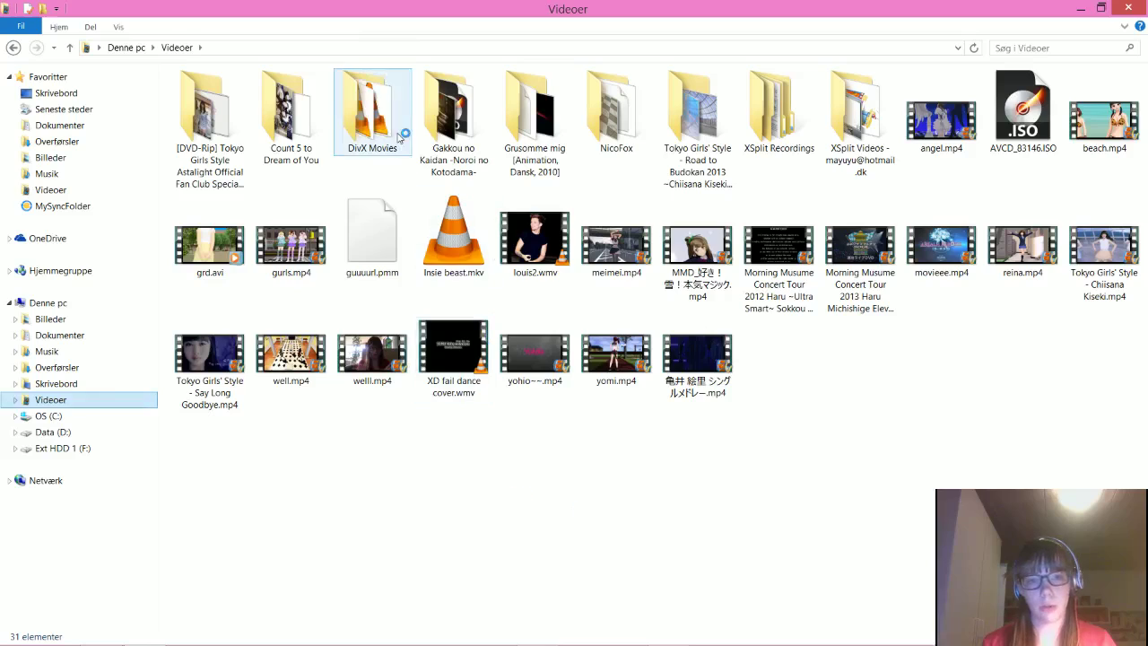
{"action": "double_click", "coordinate": [394, 133]}
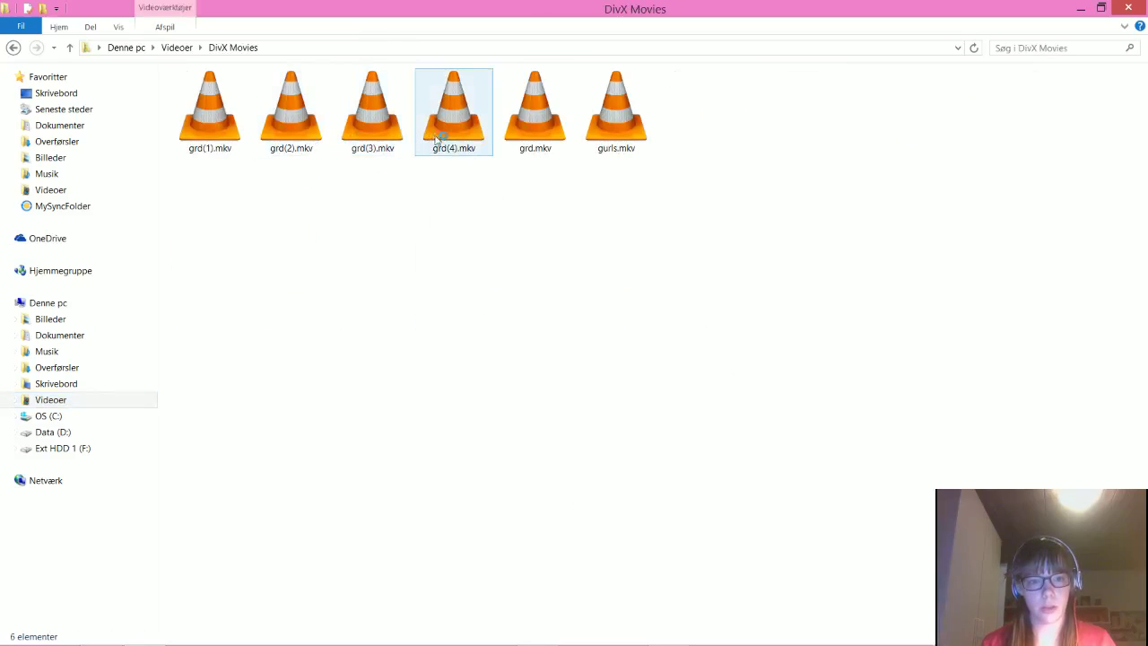
{"action": "left_click", "coordinate": [494, 142]}
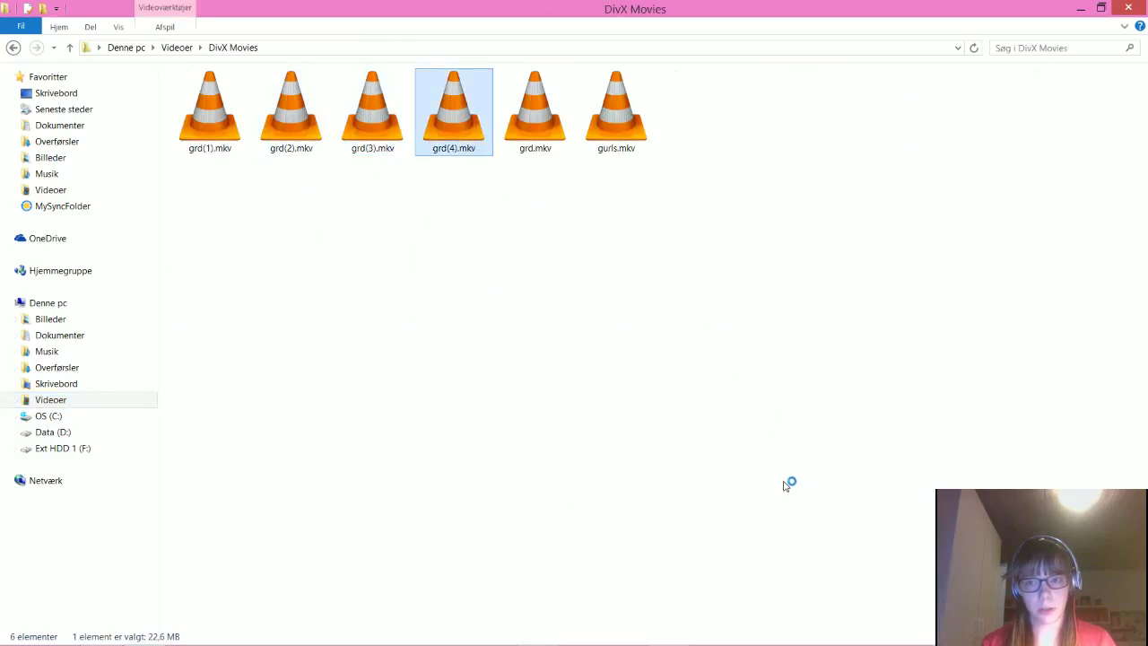